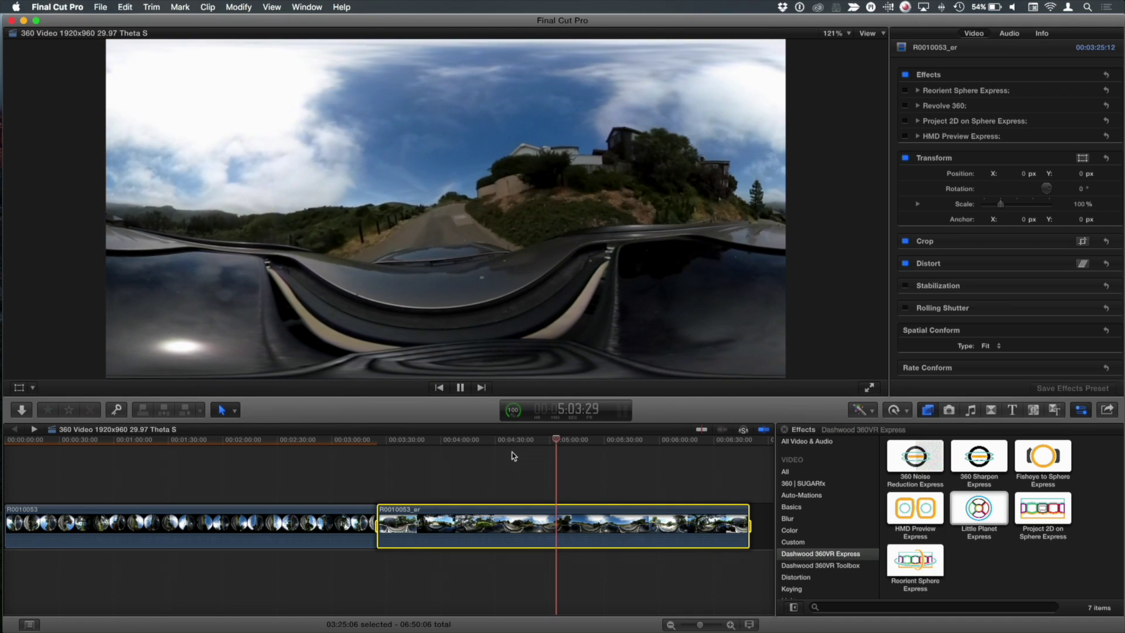
- Apply the Little Planet Express effect to the R0010053_er clip with an Average Sky background, and play back a short section
key(space)
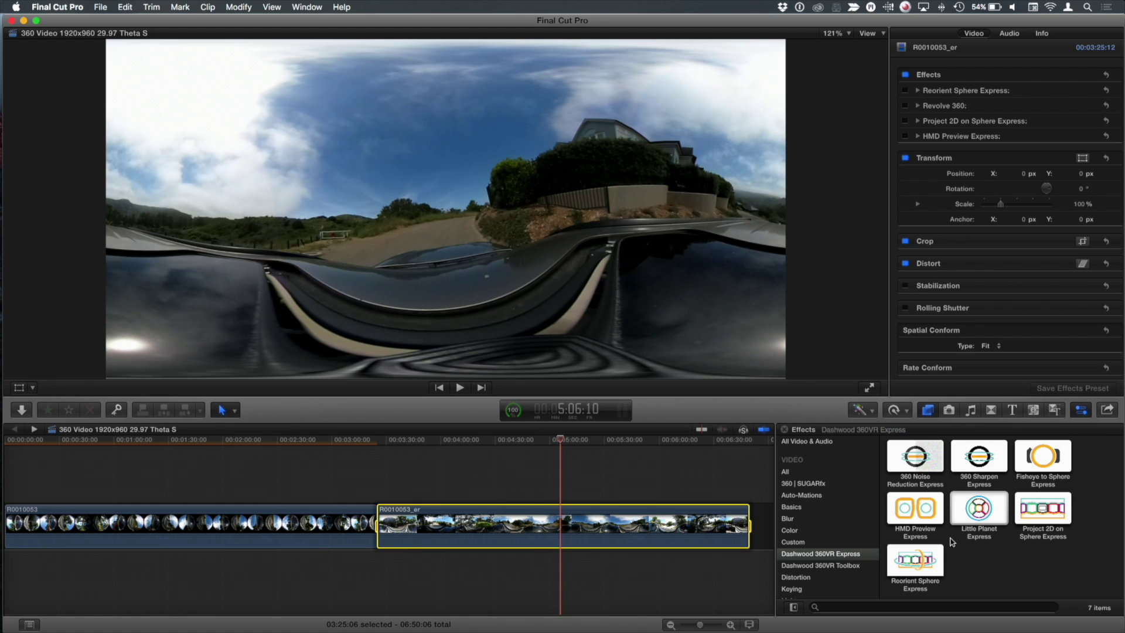
drag(979, 507, 622, 531)
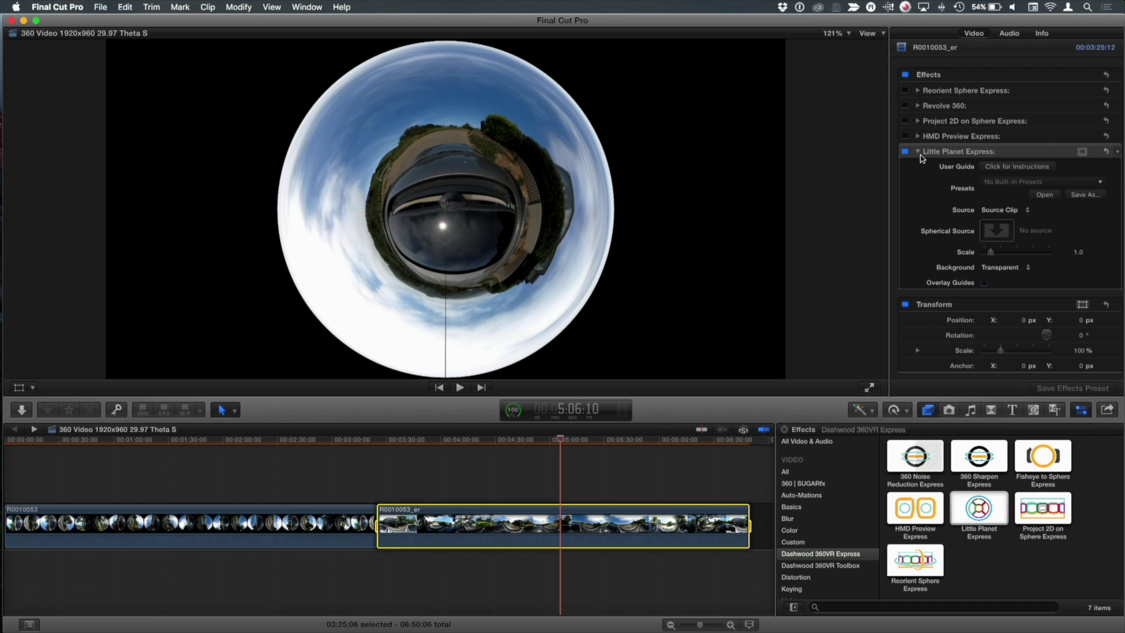
click(1001, 277)
click(1004, 280)
click(599, 440)
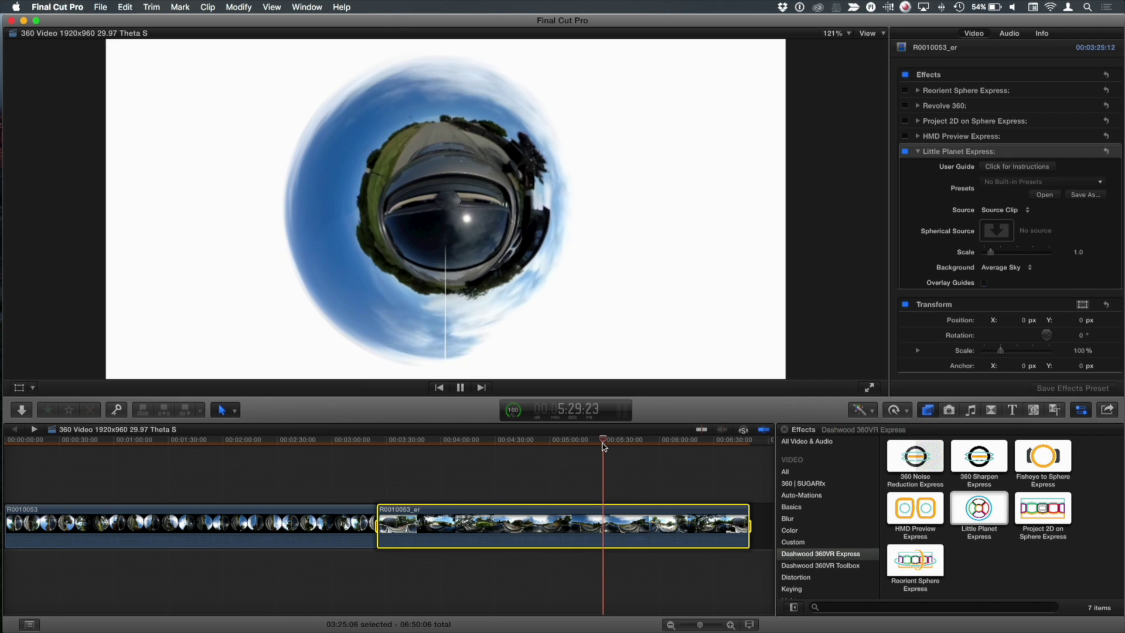
key(space)
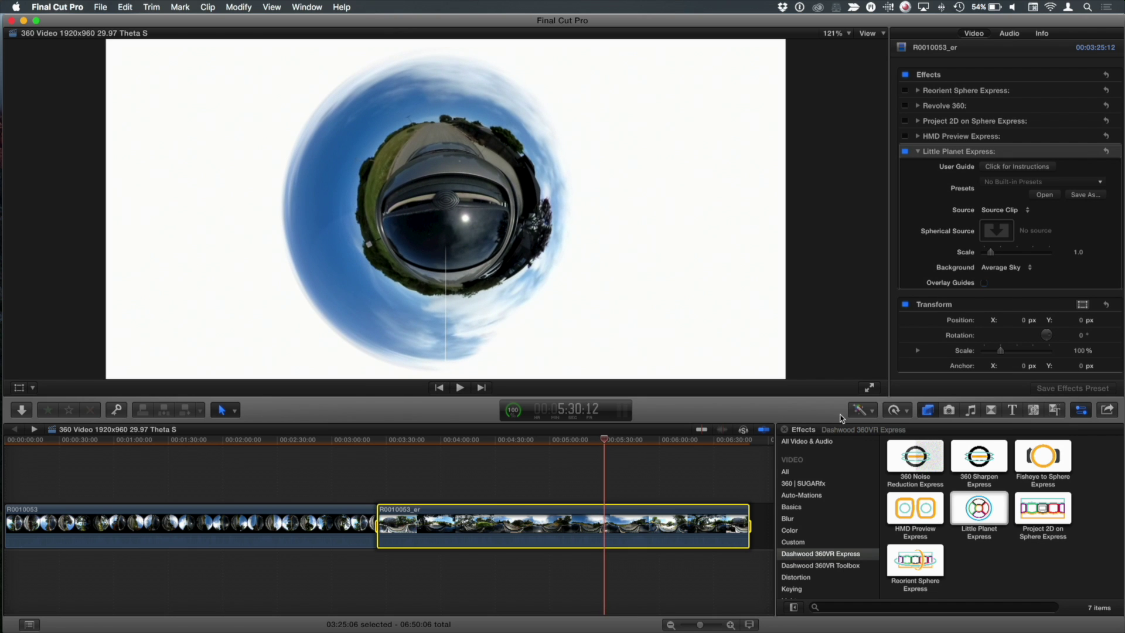
- Switch the R0010053_er clip from Little Planet Express to its Revolve 360 effect and play it from about 4:20
click(906, 152)
click(918, 151)
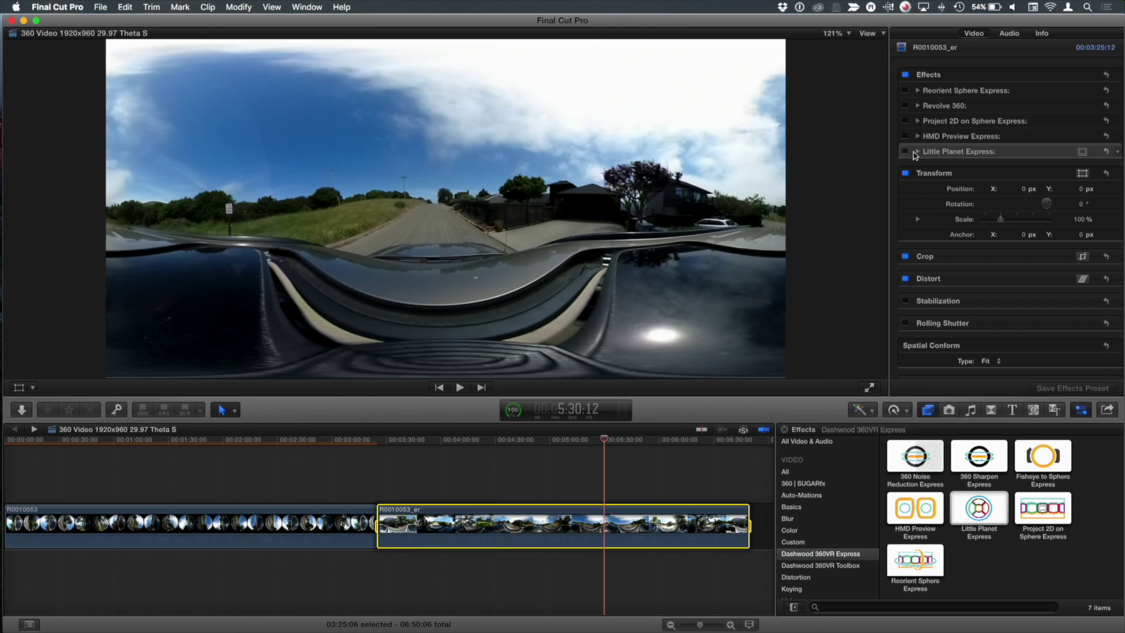
click(817, 485)
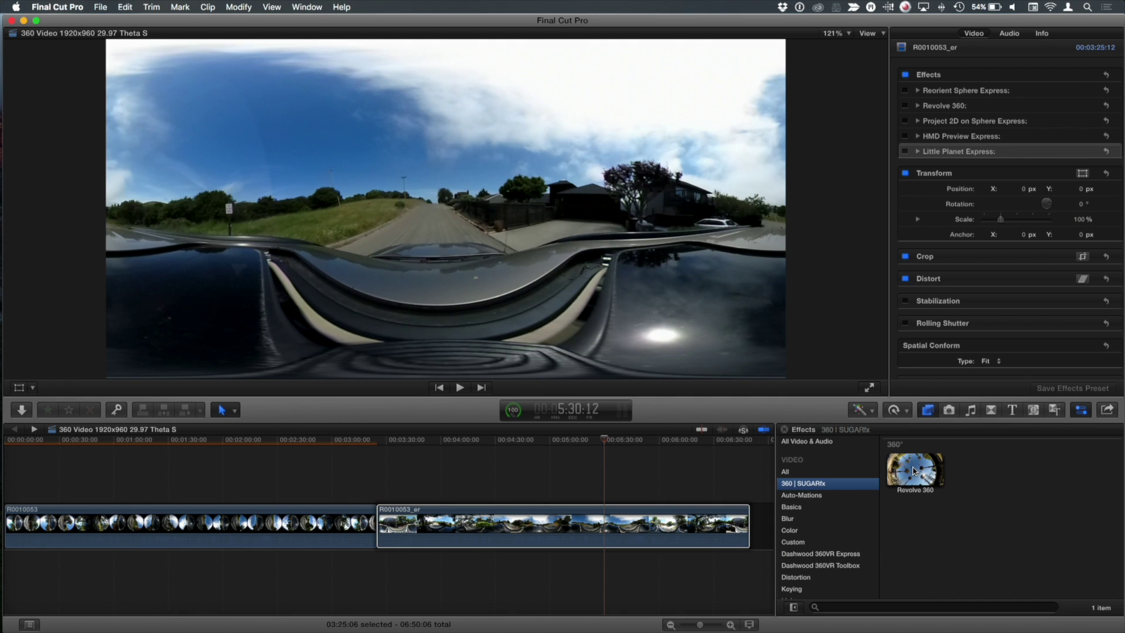
click(906, 106)
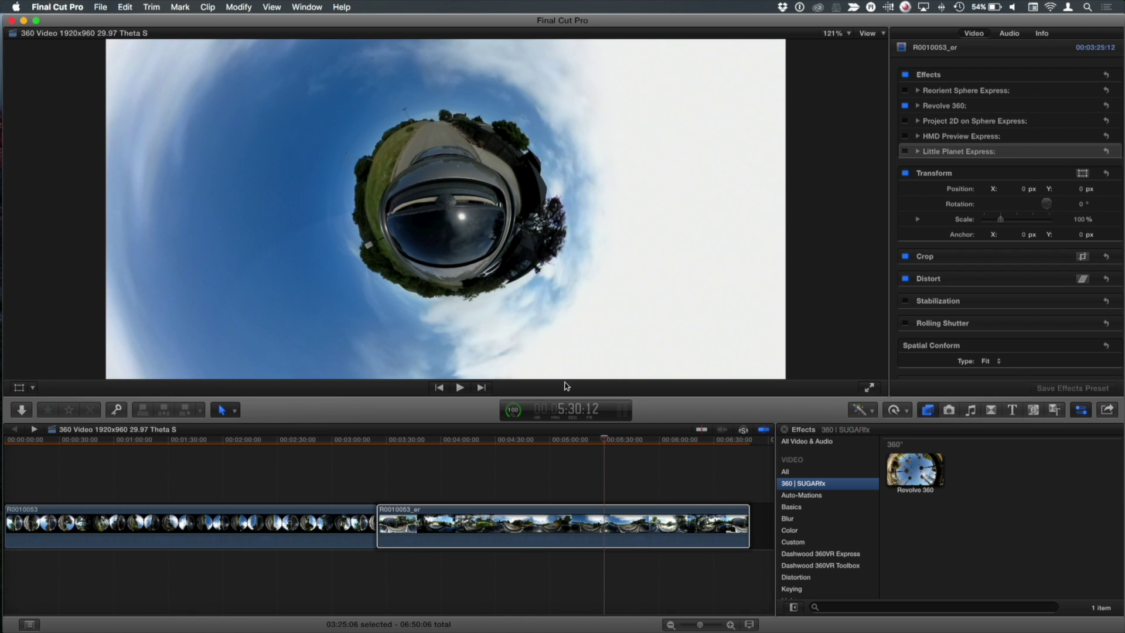
drag(542, 446, 481, 448)
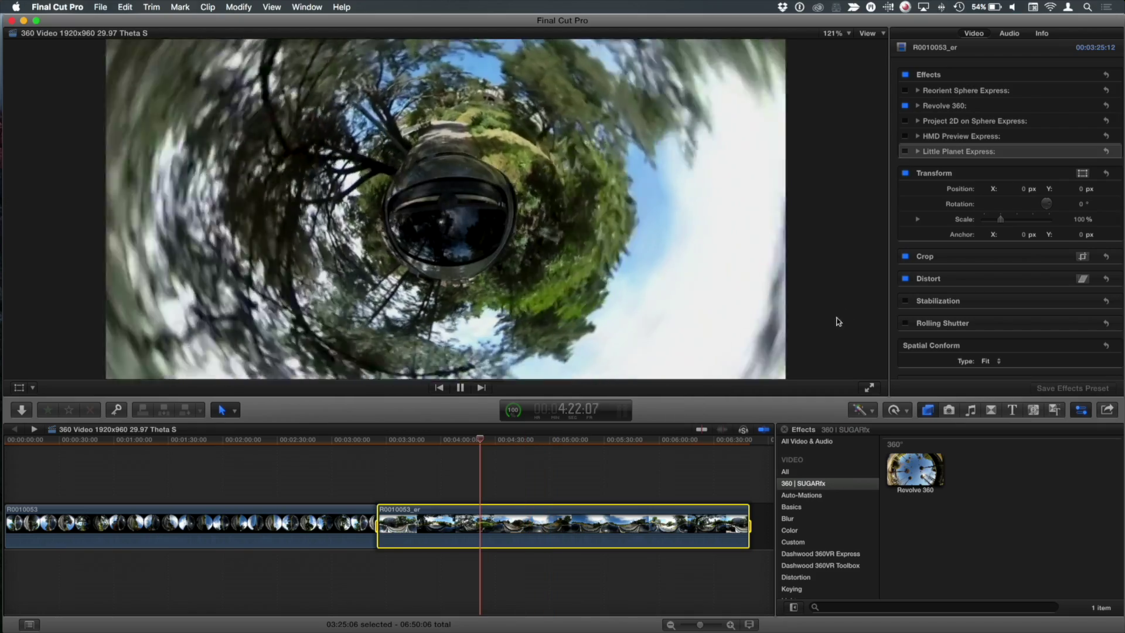
- Expand the Revolve 360 effect's parameters and choose the Super Tiny Planet basic preset
click(918, 108)
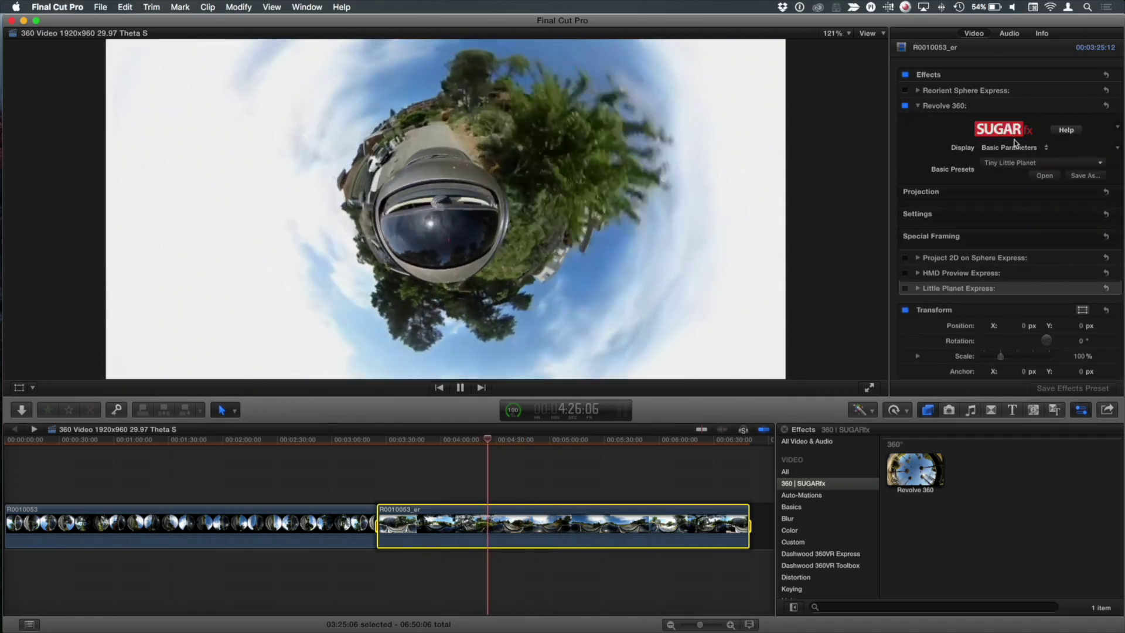
click(1010, 147)
click(915, 142)
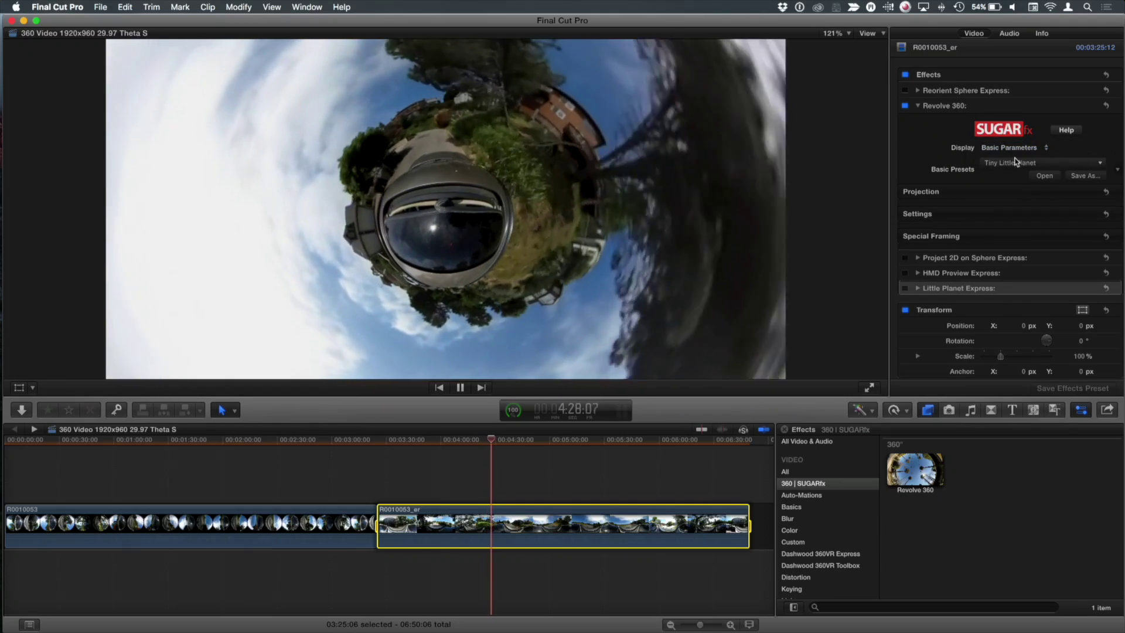
click(1042, 162)
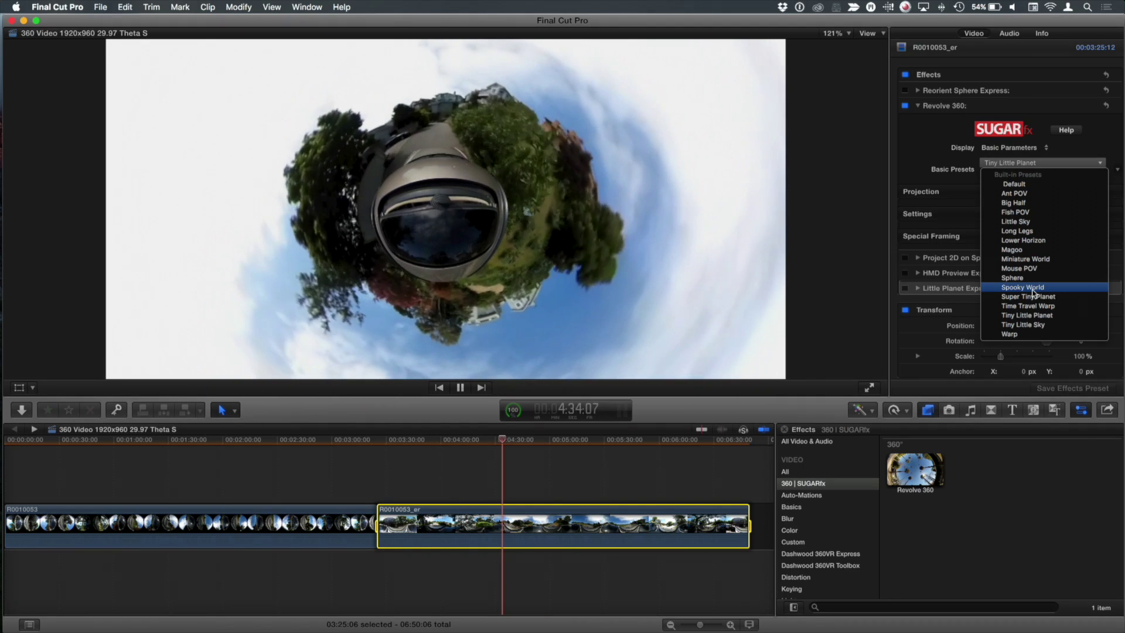
click(1037, 300)
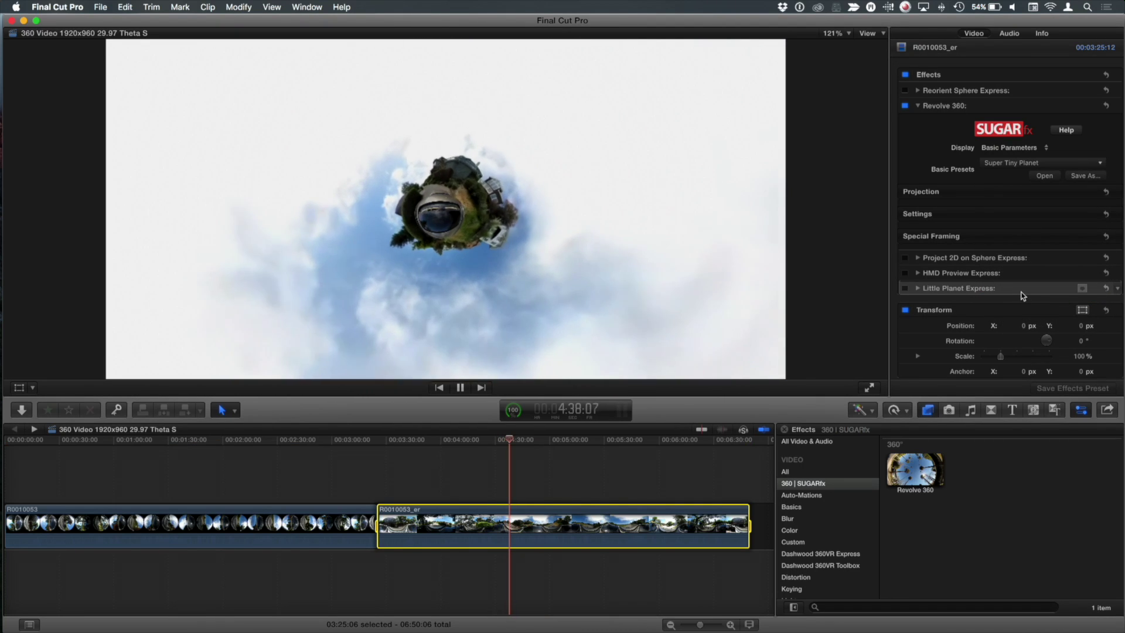
- Try the Mouse POV basic preset on Revolve 360, keeping the display mode on Basic Parameters
click(1020, 163)
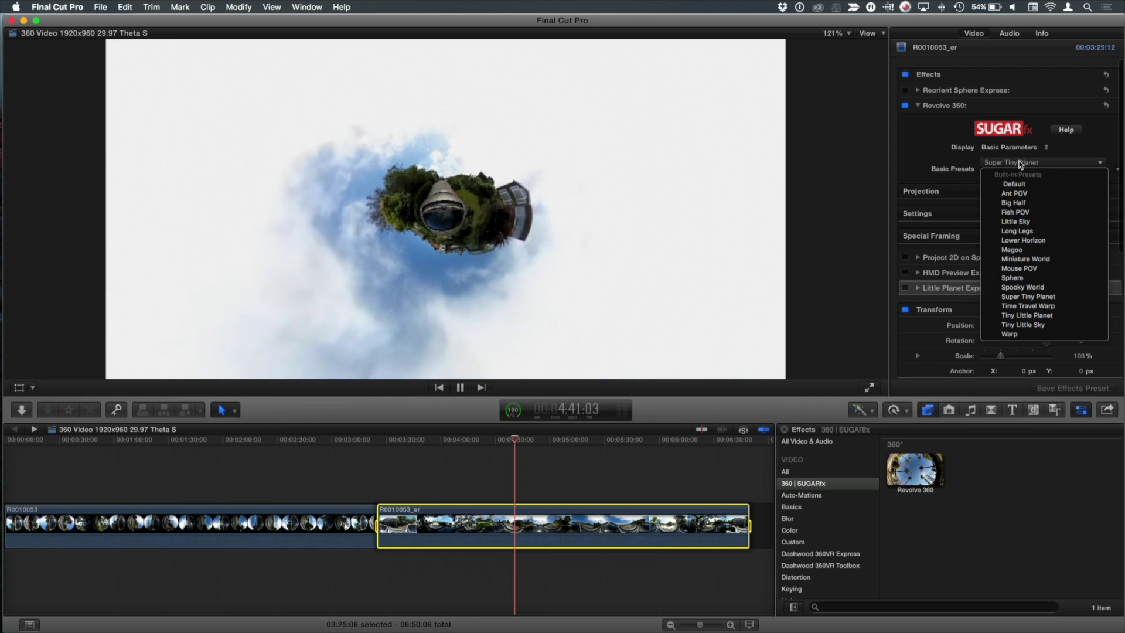
click(1034, 269)
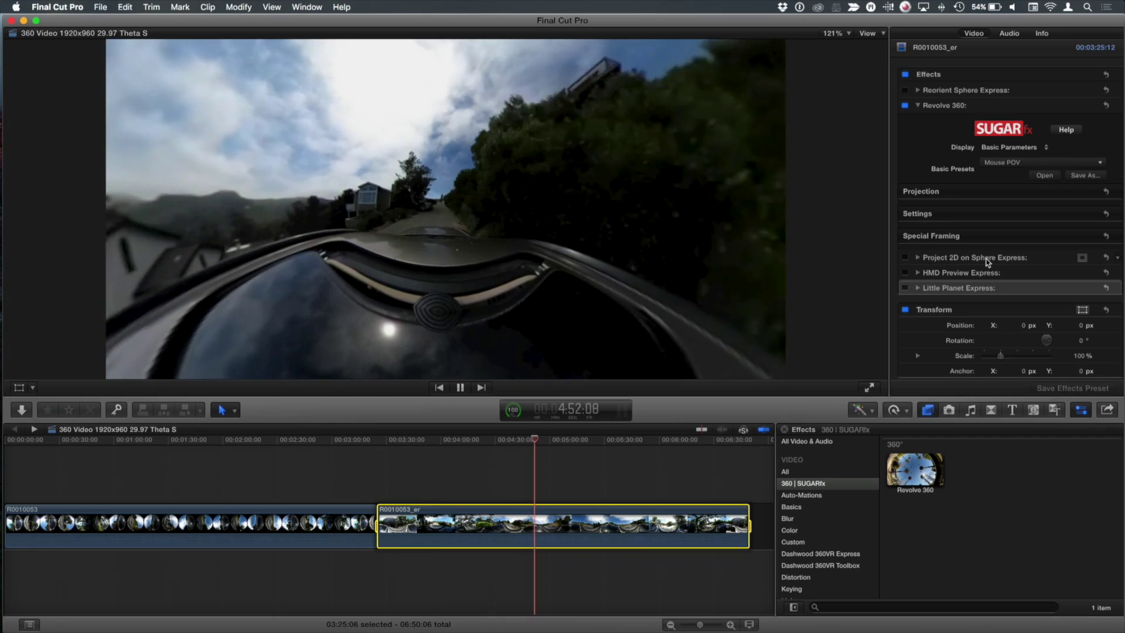
click(1014, 148)
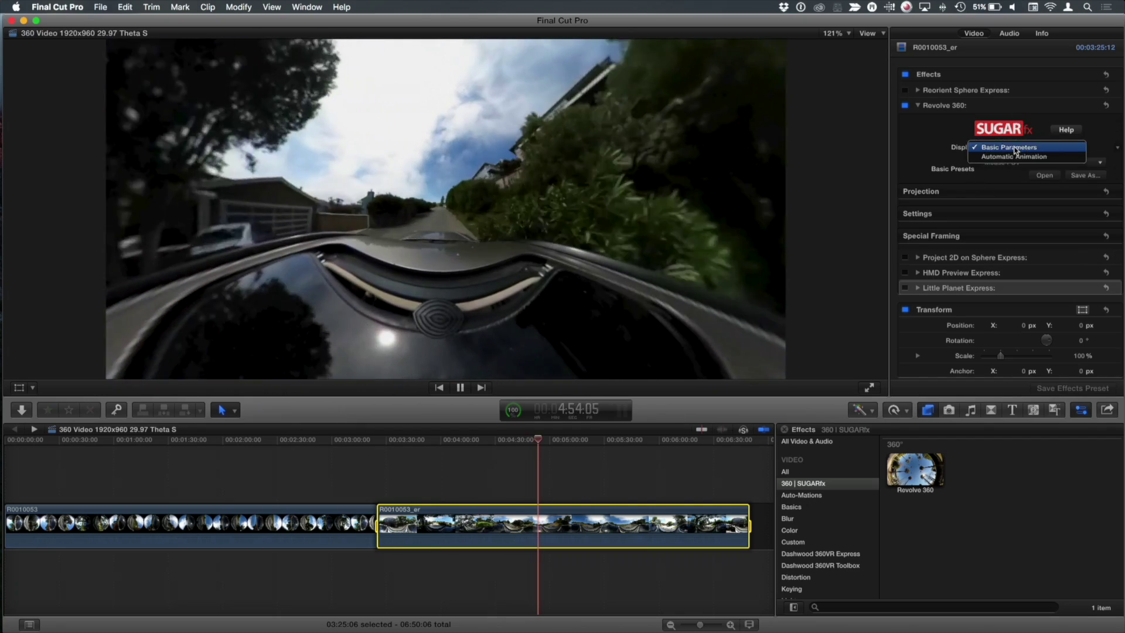
click(1016, 149)
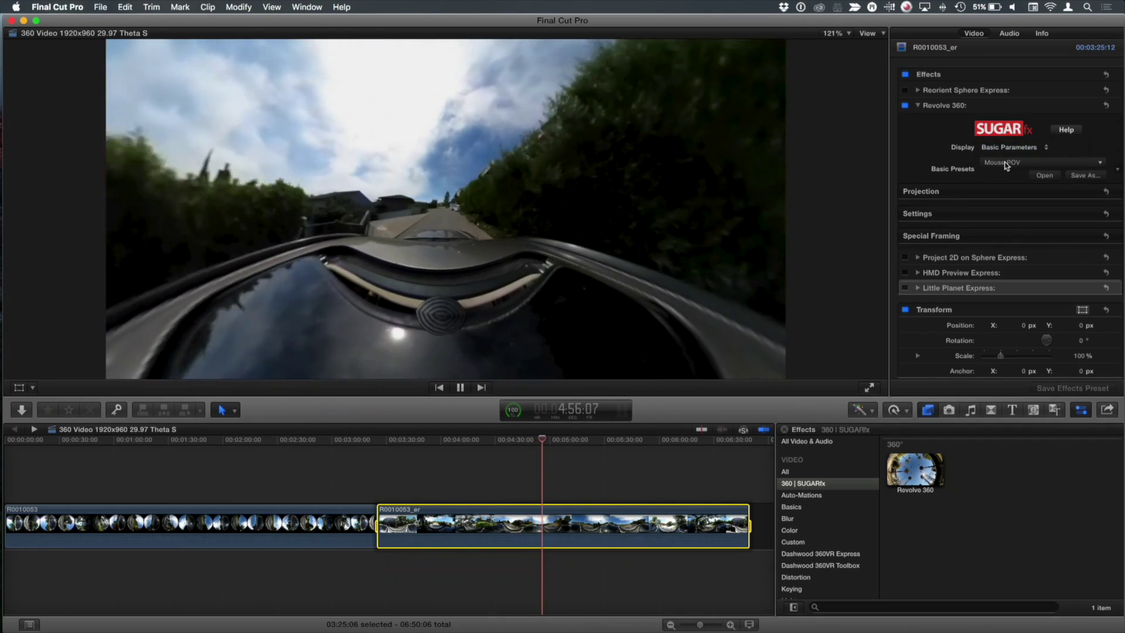
- Set Revolve 360's basic preset to Tiny Little Planet and show its Settings and Special Framing parameters
click(1006, 164)
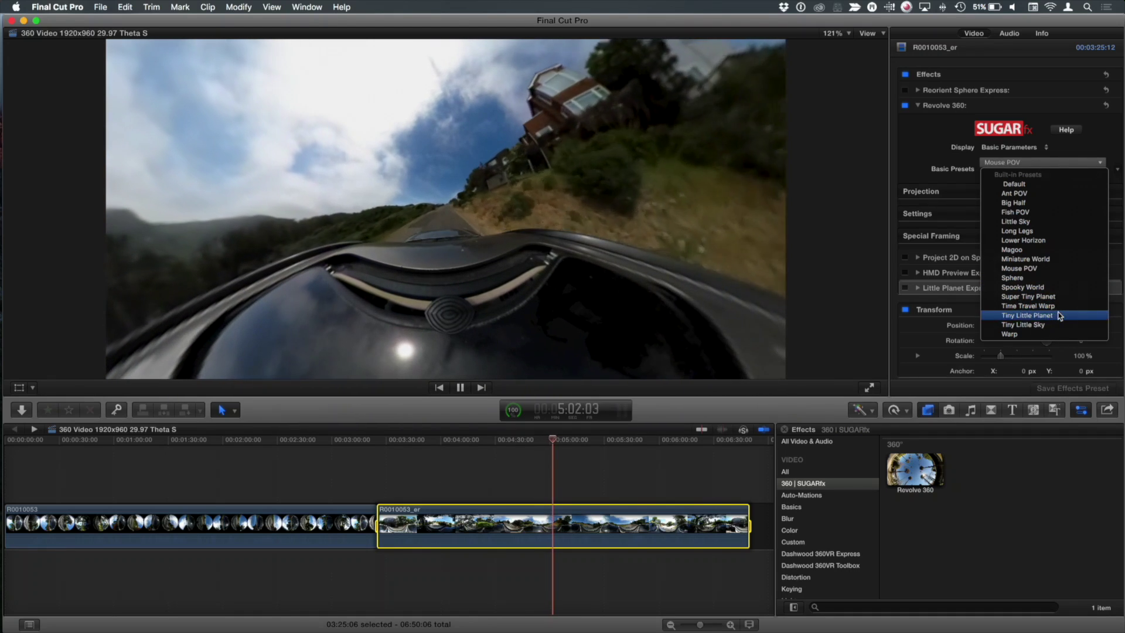
click(1060, 315)
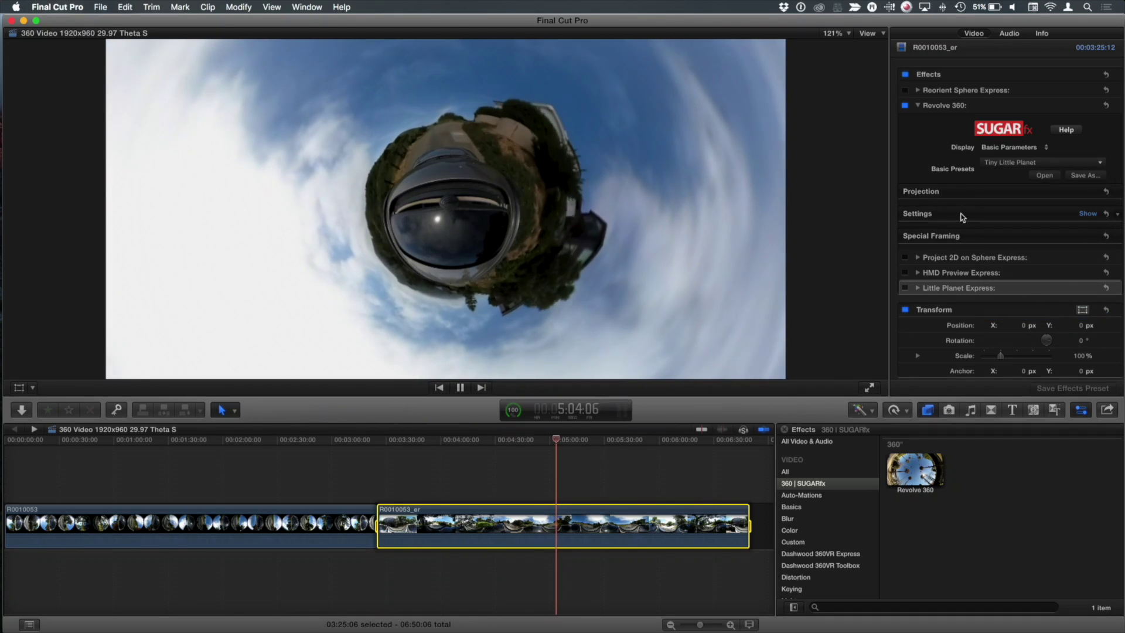
click(1089, 214)
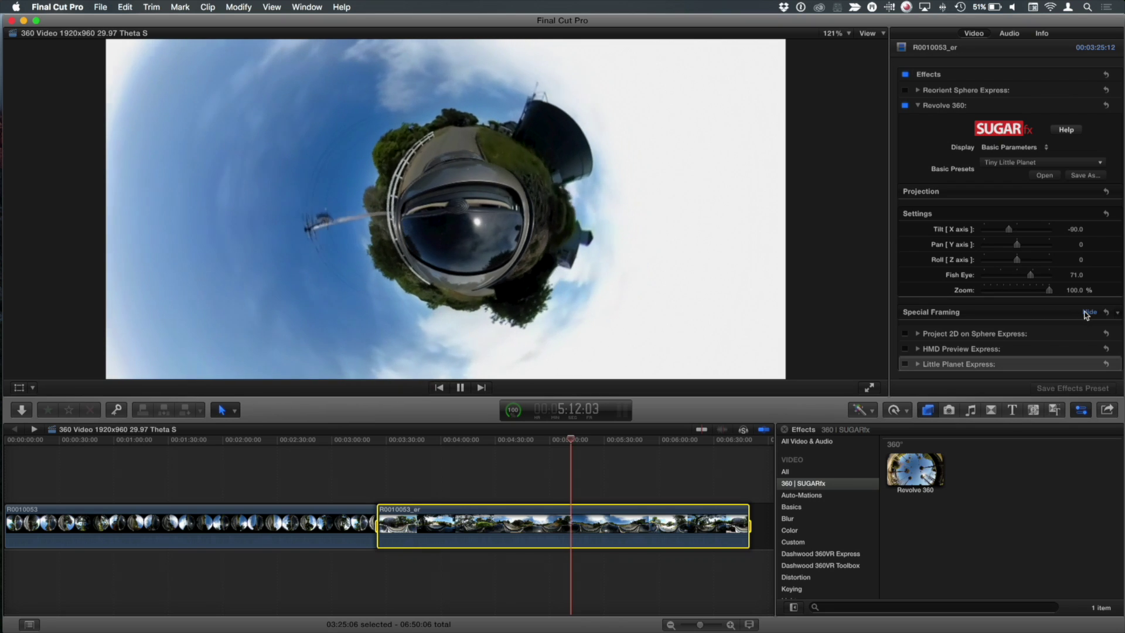
click(1088, 312)
scroll(1016, 292, down, 3)
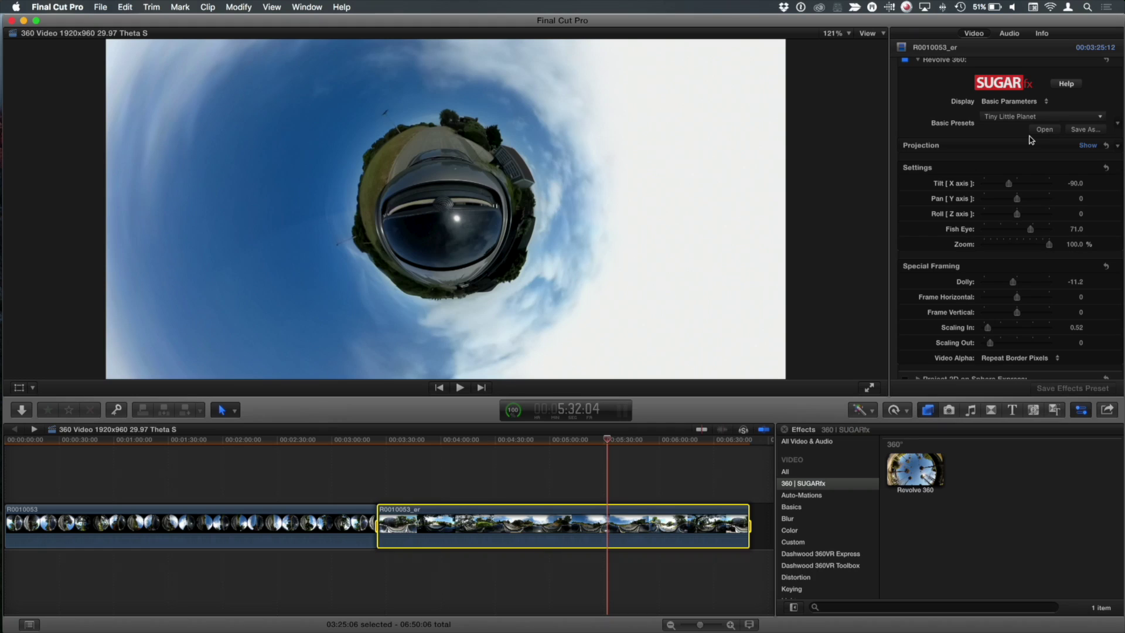
scroll(993, 176, up, 3)
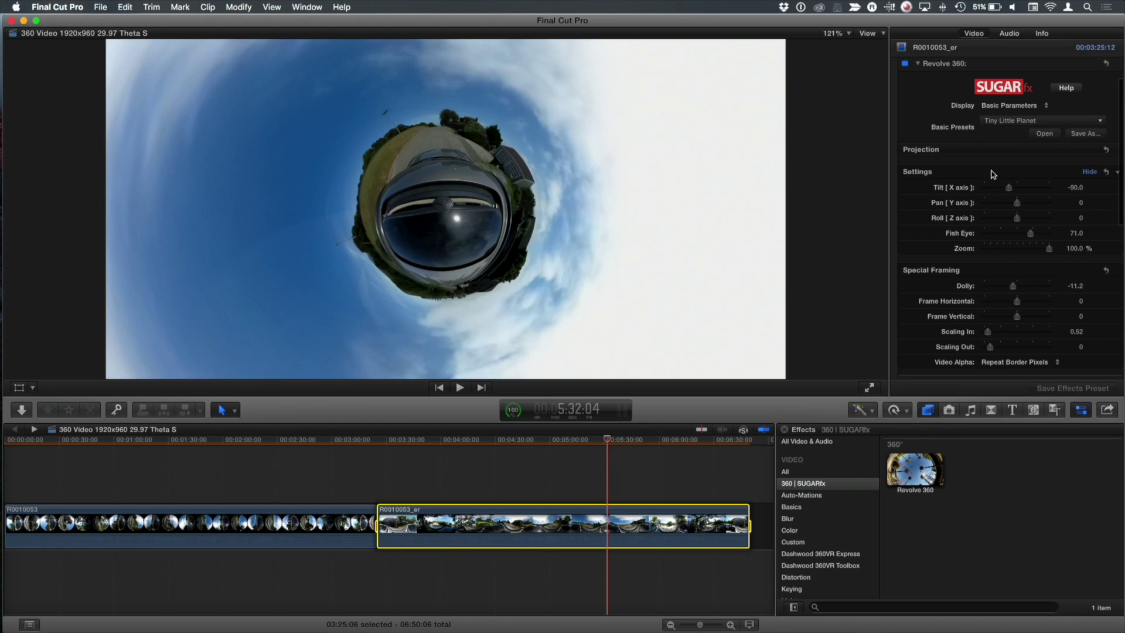
- Disable Revolve 360, enable HMD Preview Express on the clip, and move the playhead to about 5:00
click(918, 99)
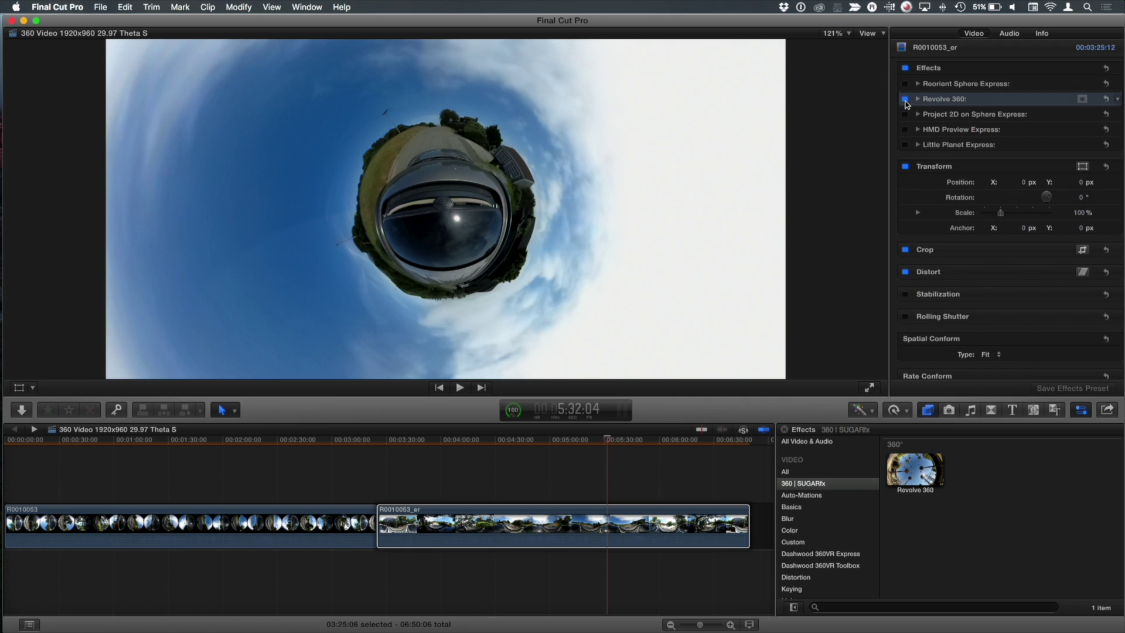
click(906, 99)
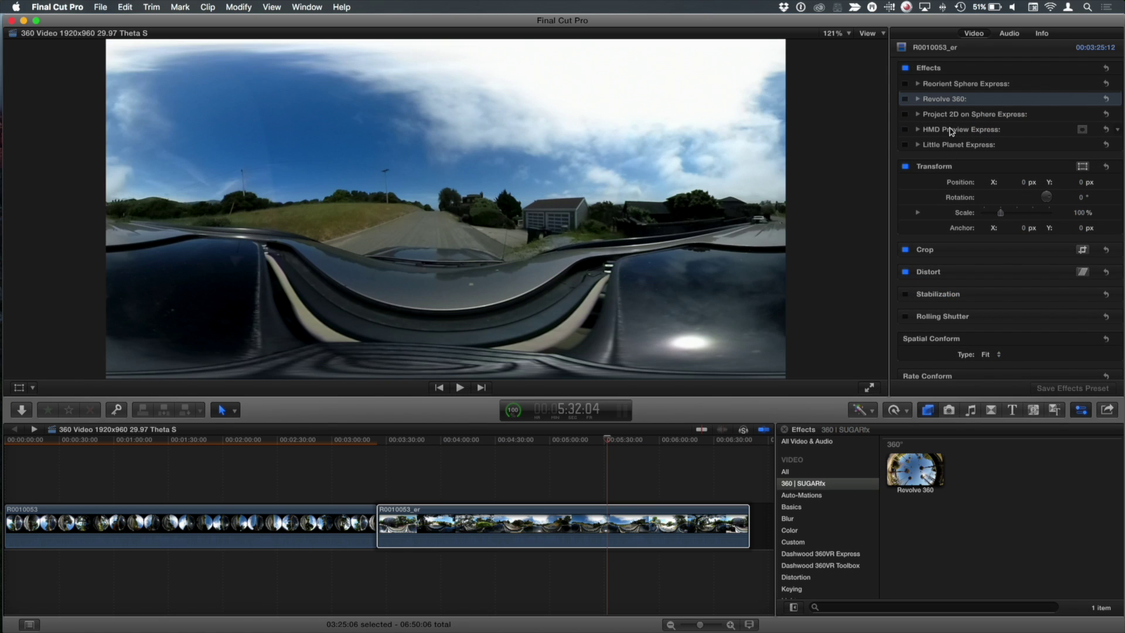
click(839, 554)
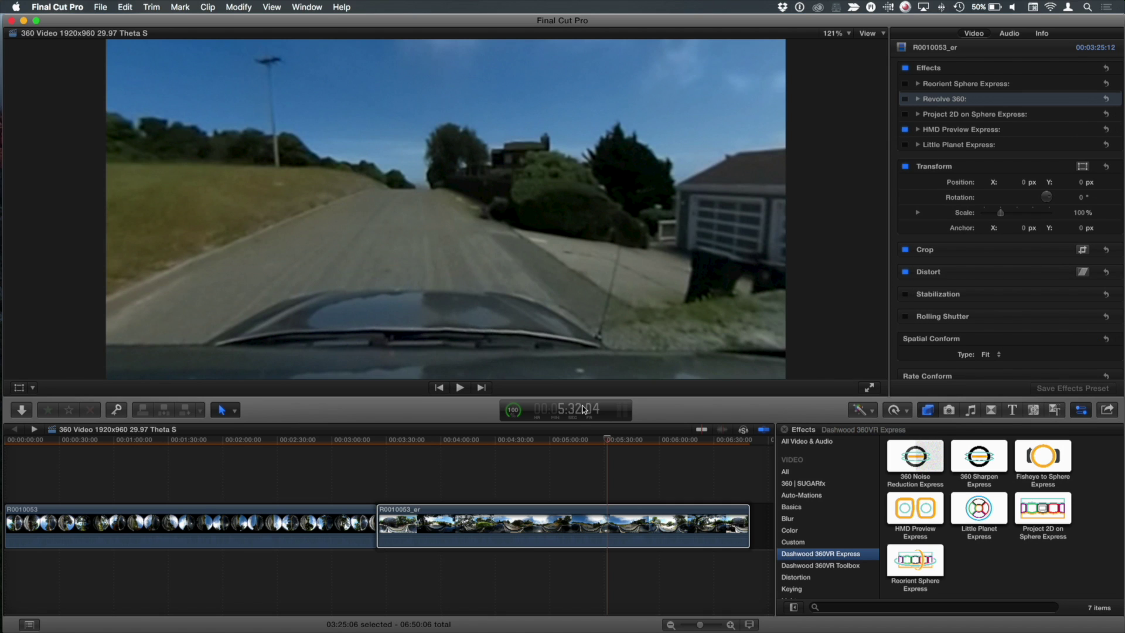
drag(577, 444, 551, 446)
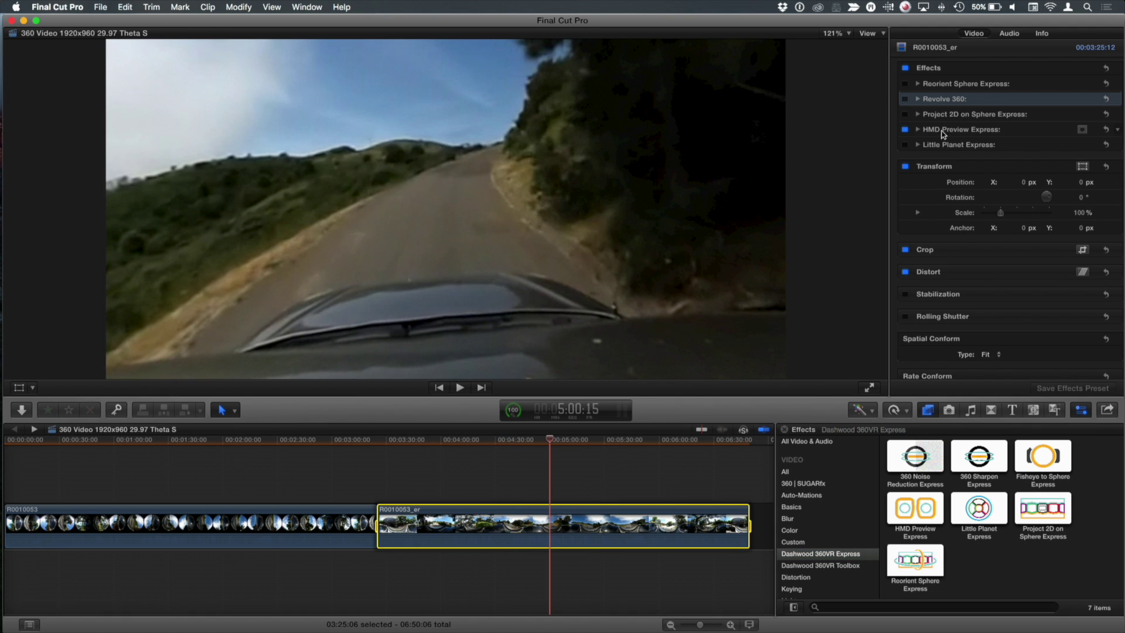
- Set HMD Preview Express's Pan (Y axis) to -10 and keyframe it at about 5:03
click(918, 130)
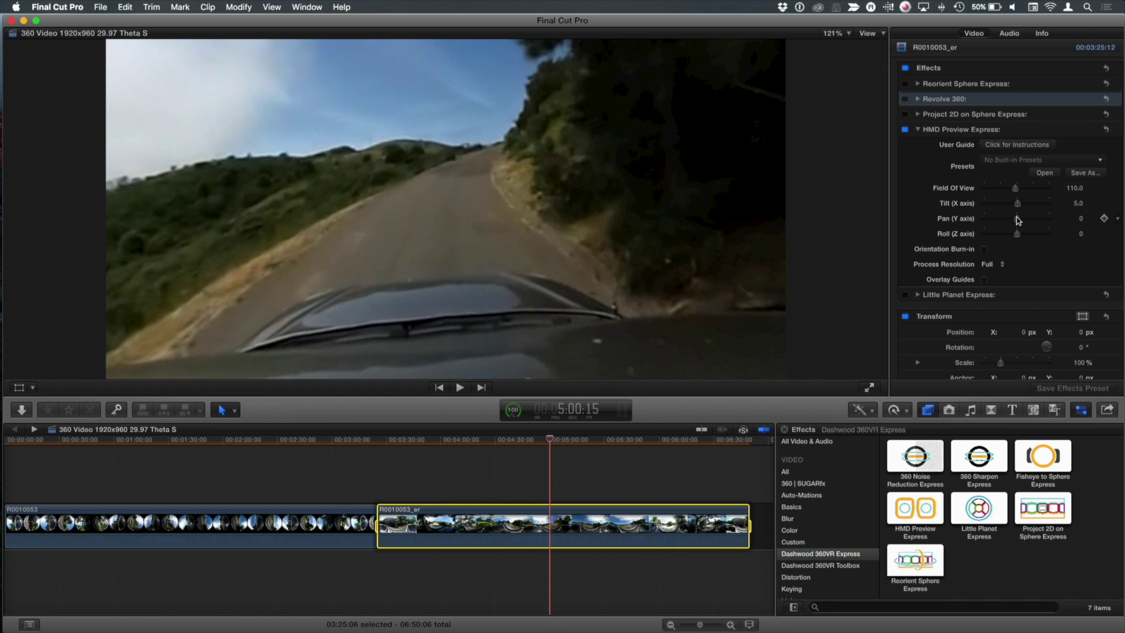
mouse_move(1011, 221)
mouse_down()
mouse_move(1039, 222)
mouse_move(1018, 223)
mouse_up()
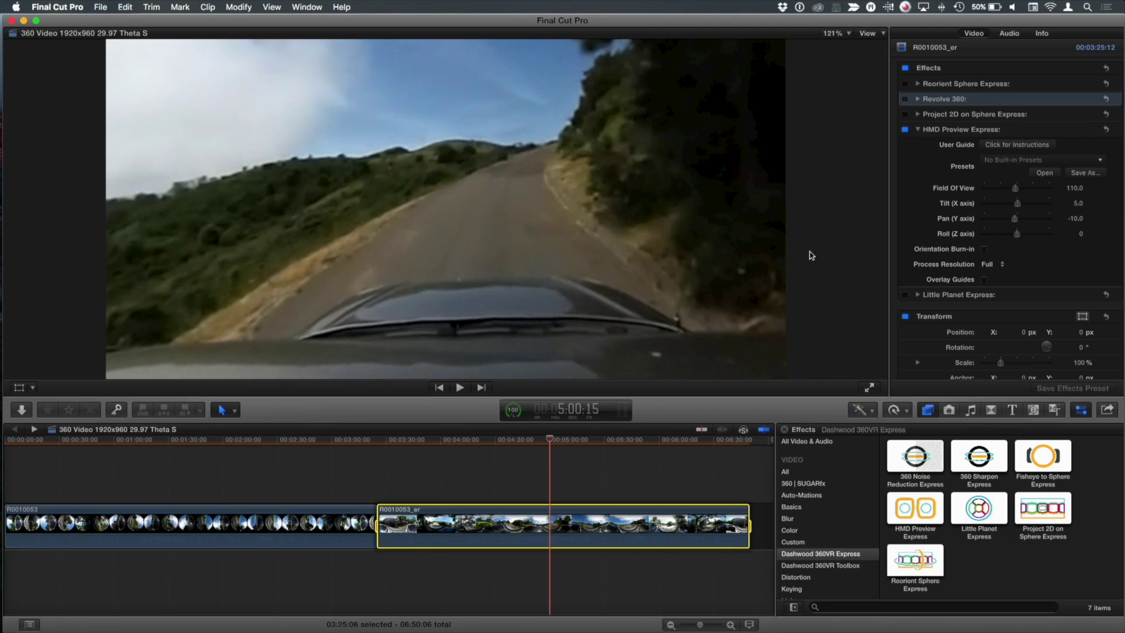
drag(494, 448, 557, 450)
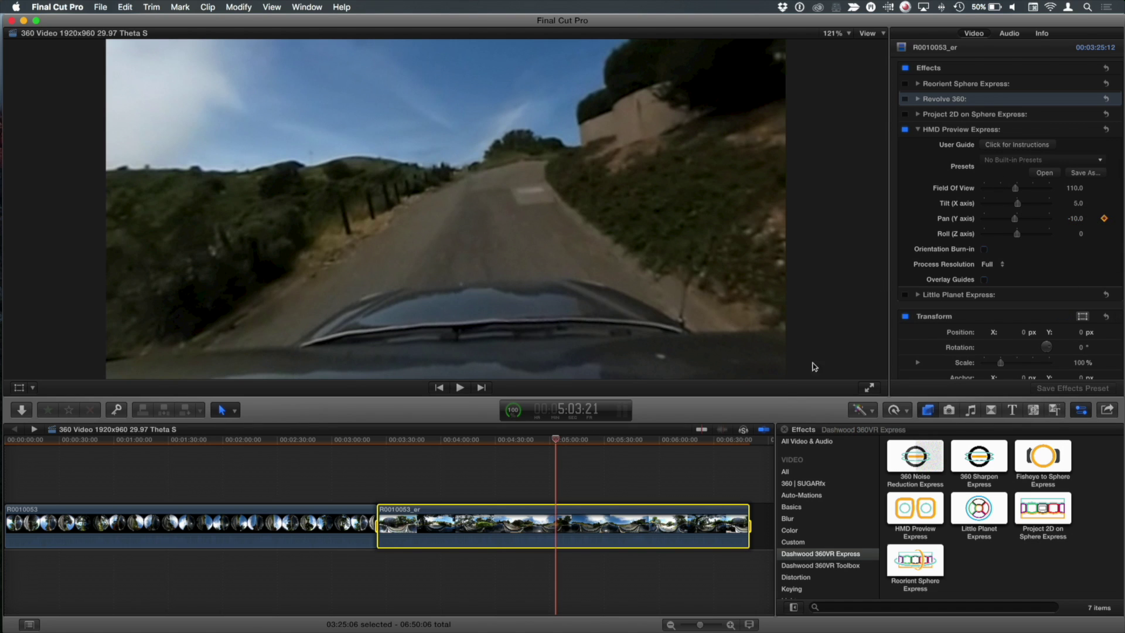
- Keyframe HMD Preview Express's Pan (Y axis) at -180 at about 5:25, and play back the clip from about 4:46
drag(580, 440, 595, 439)
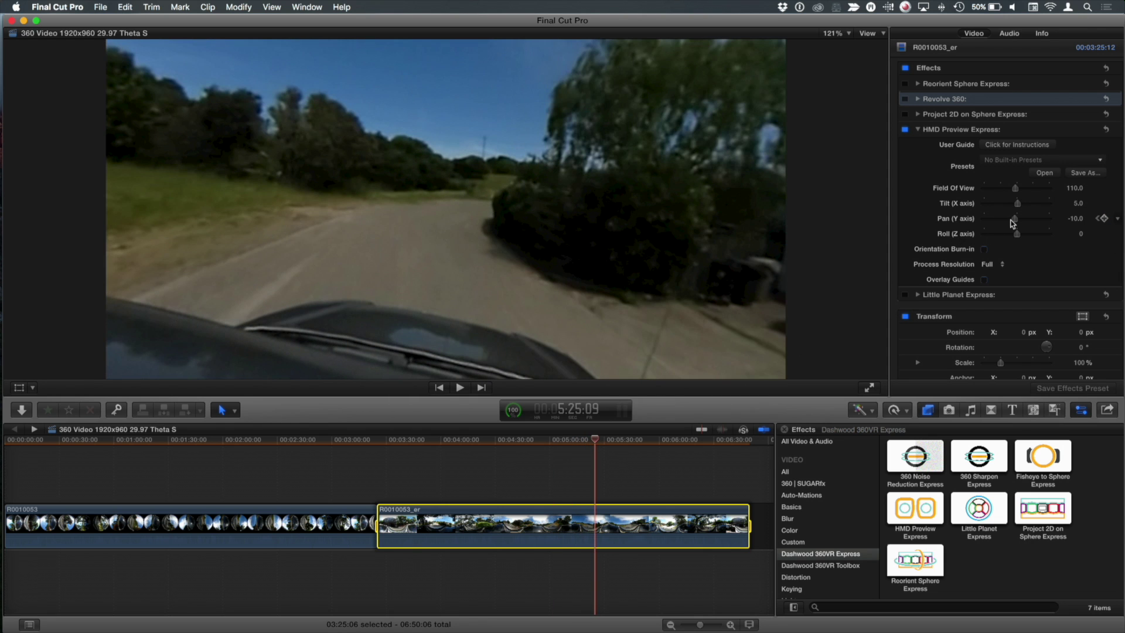
drag(1016, 222, 984, 221)
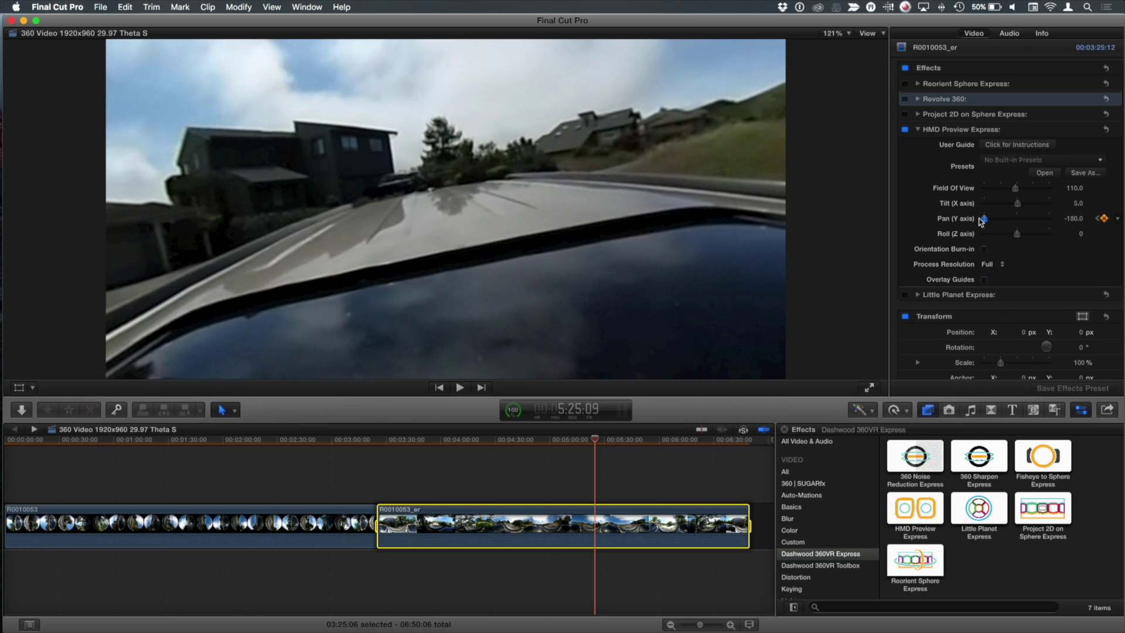
click(524, 444)
key(space)
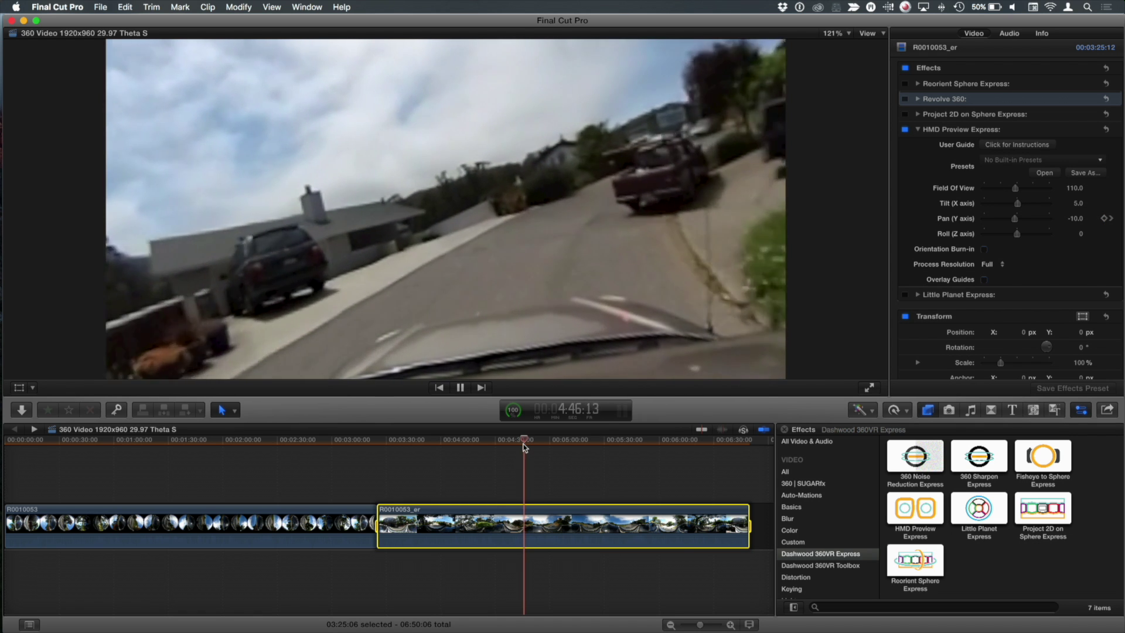
drag(532, 447, 558, 446)
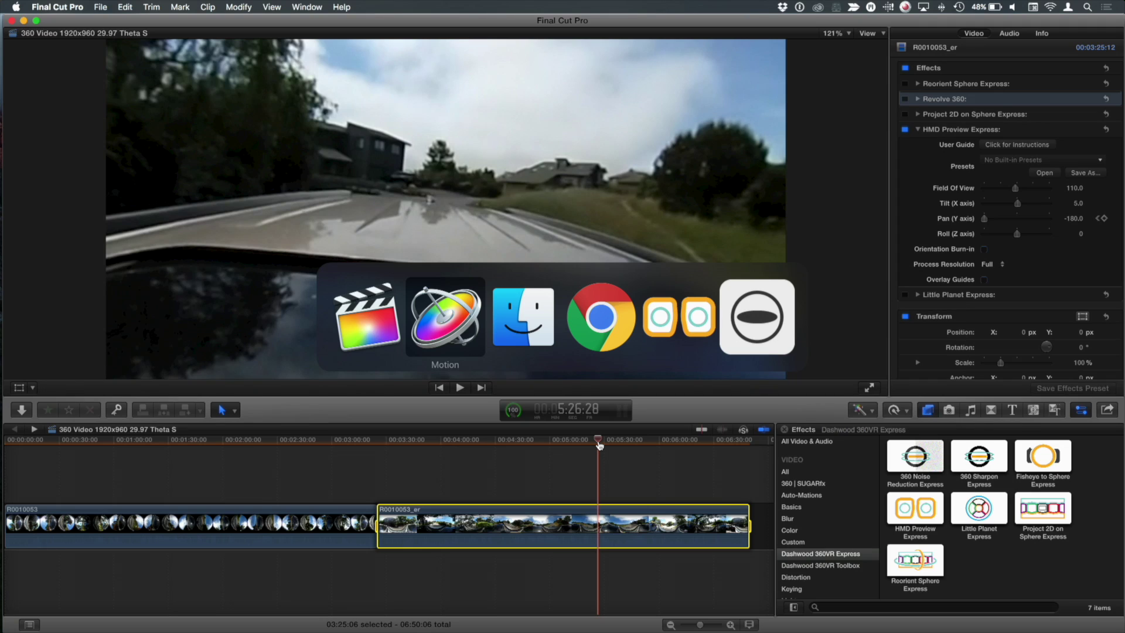
- Switch to Motion and show the HMD Preview (Motion) Express animation curves in an enlarged Keyframe Editor
key(super+Tab)
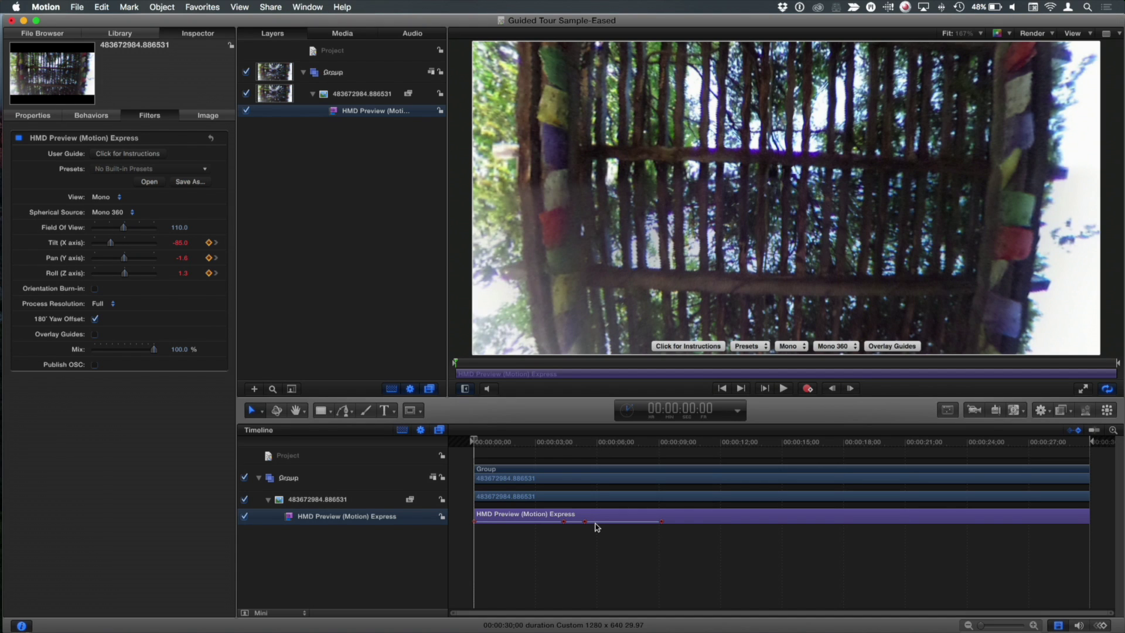
key(super+8)
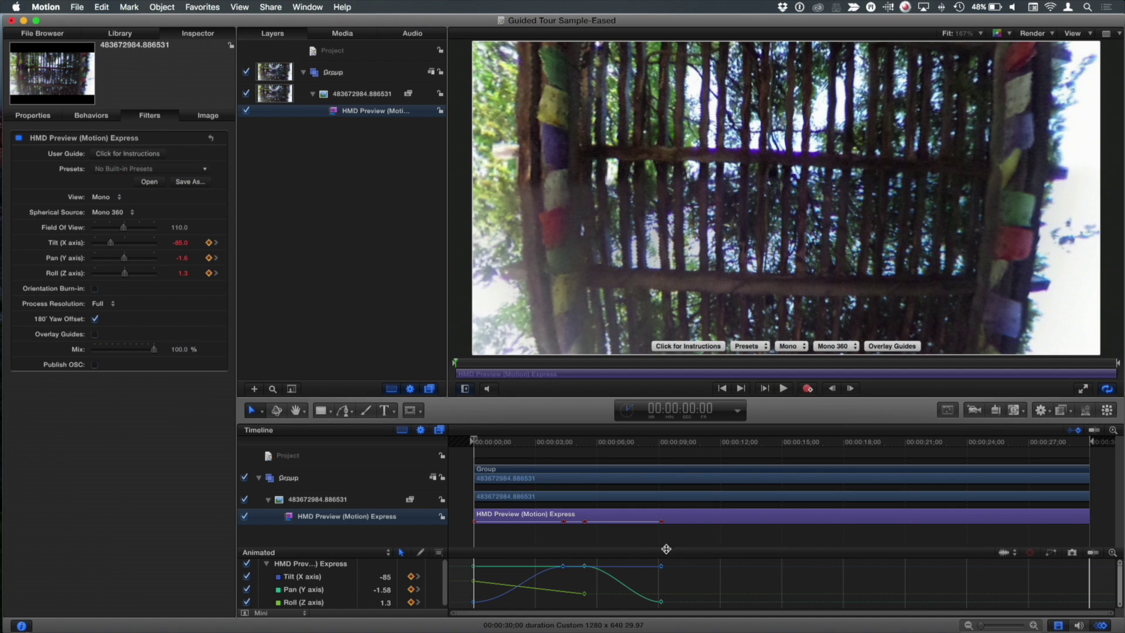
drag(666, 544, 671, 440)
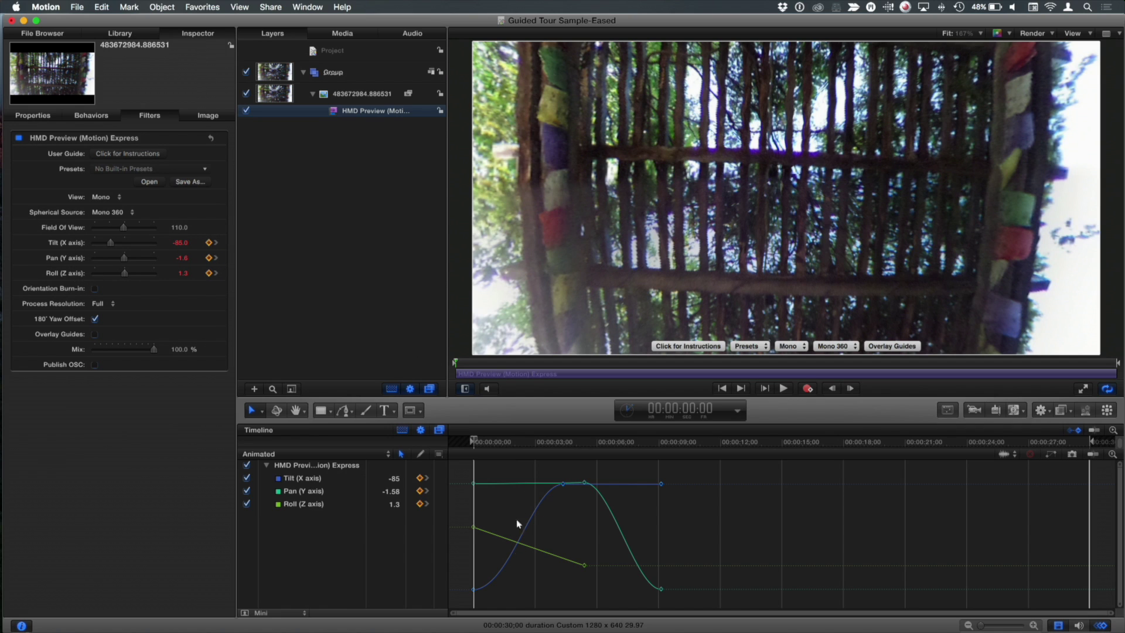
- Set the keyframe interpolation of the Tilt, Pan and Roll parameters to Bezier
click(316, 478)
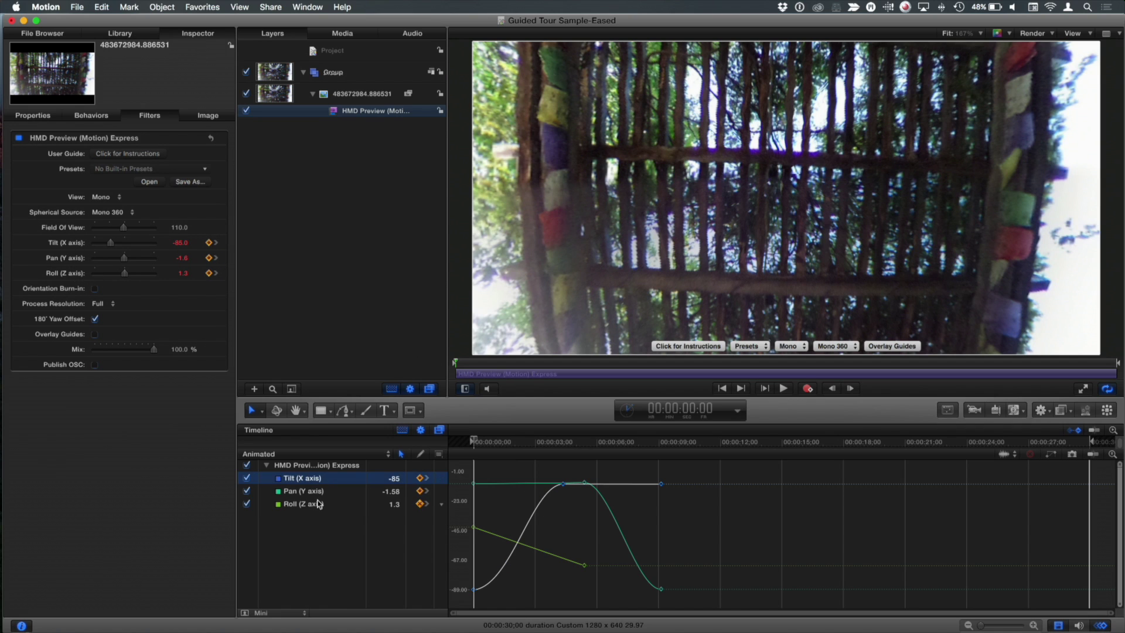
shift+click(387, 509)
click(442, 507)
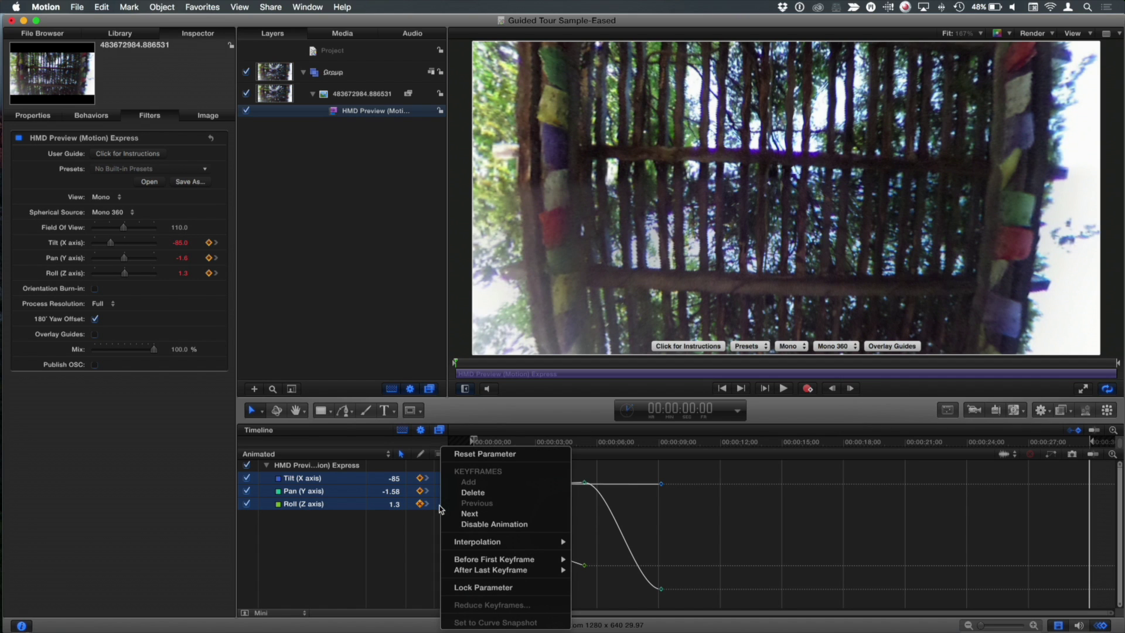
mouse_move(475, 548)
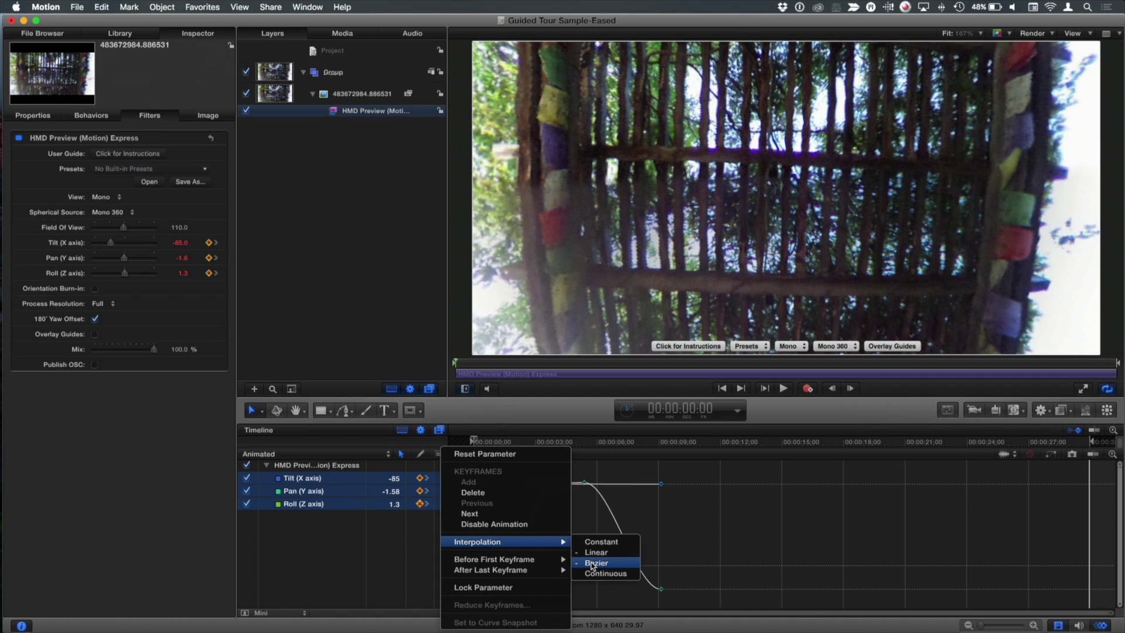
click(592, 566)
click(483, 578)
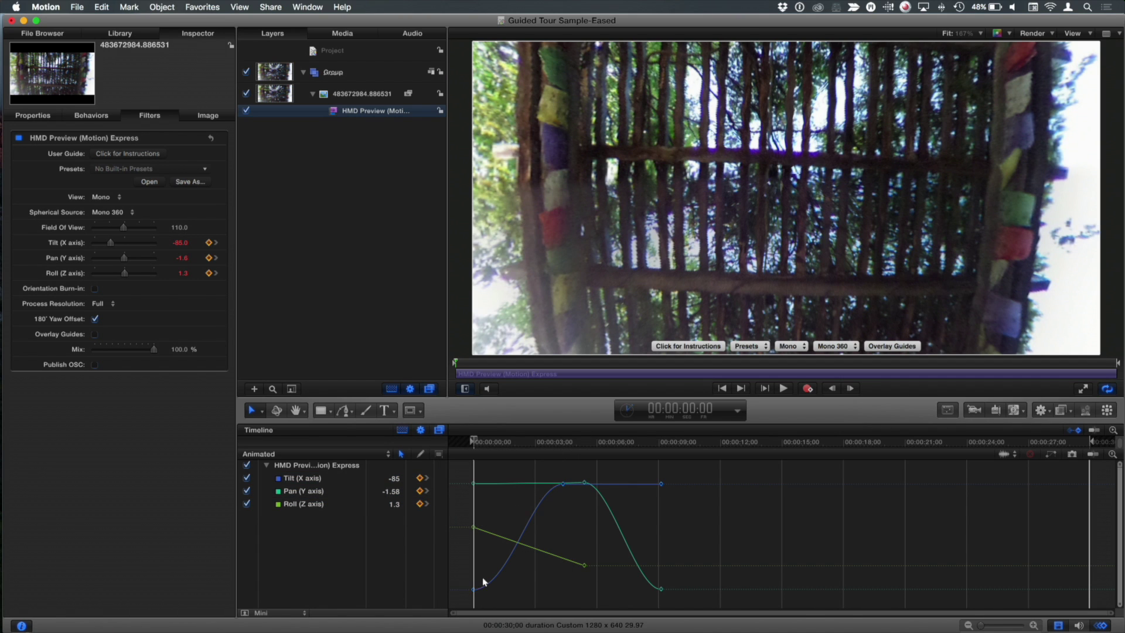
- Select the first keyframe on the Tilt (X axis) curve
click(475, 589)
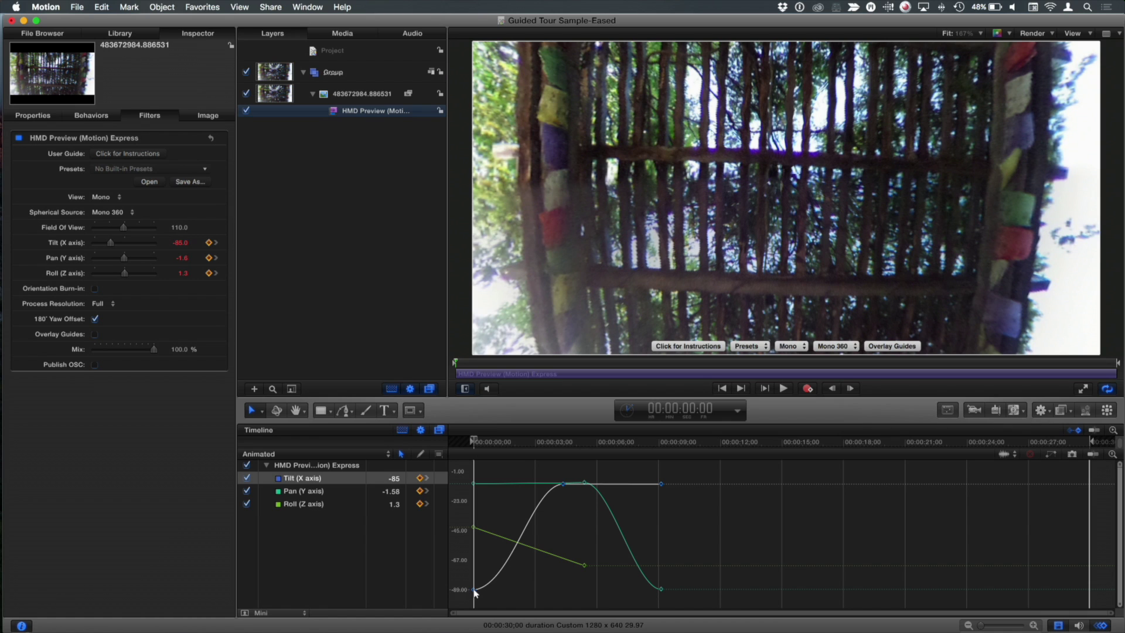